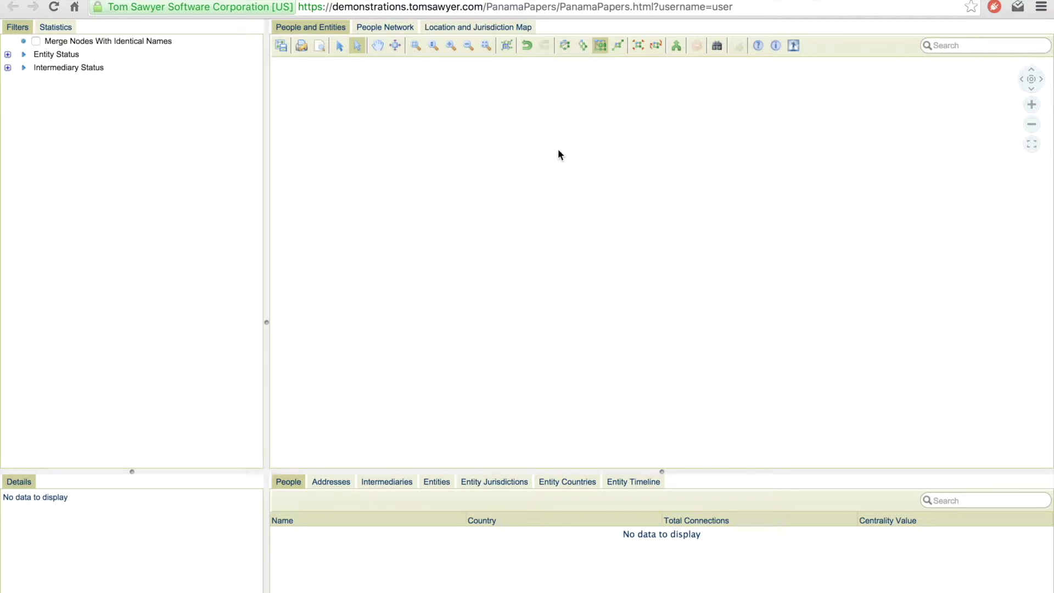
Search for 'Aliyev' and load every matching person into the graph and People table
click(717, 46)
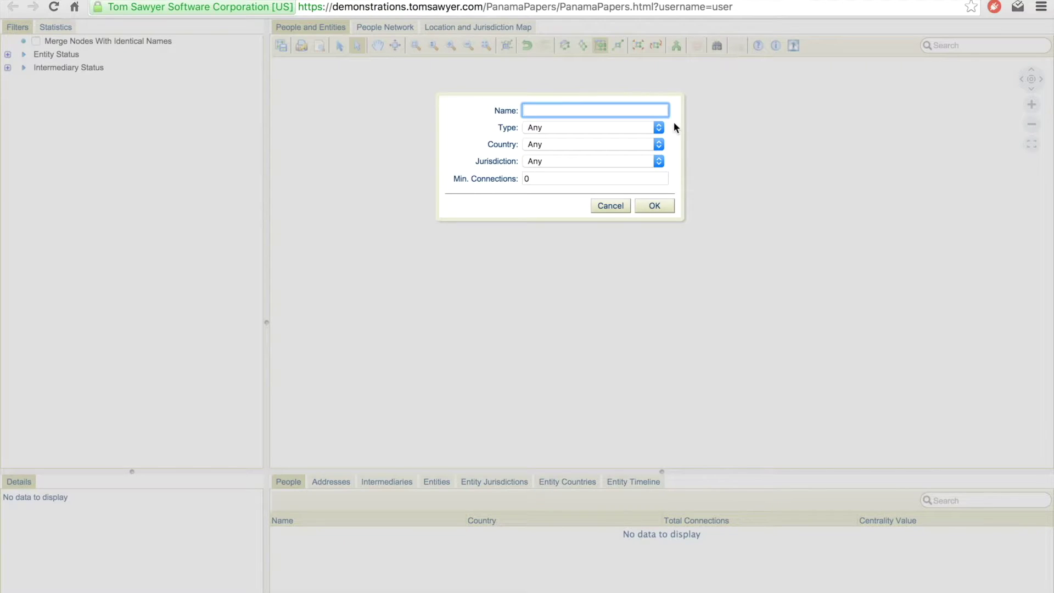
text(Aliyev)
click(658, 206)
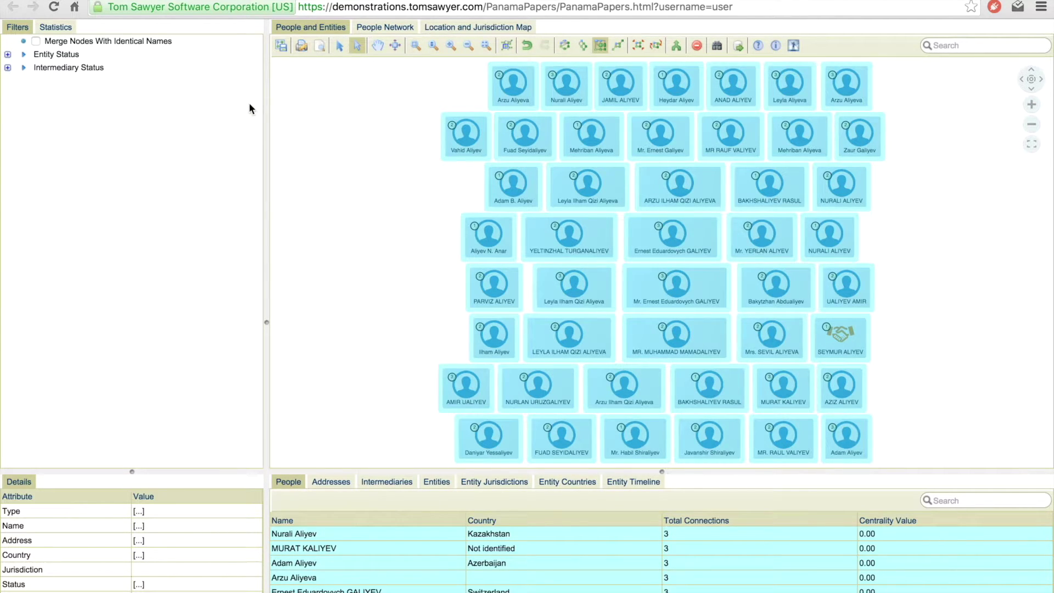
Merge identically named nodes, then merge ARZU ILHAM QIZI ALIYEVA into Arzu Aliyeva
click(37, 41)
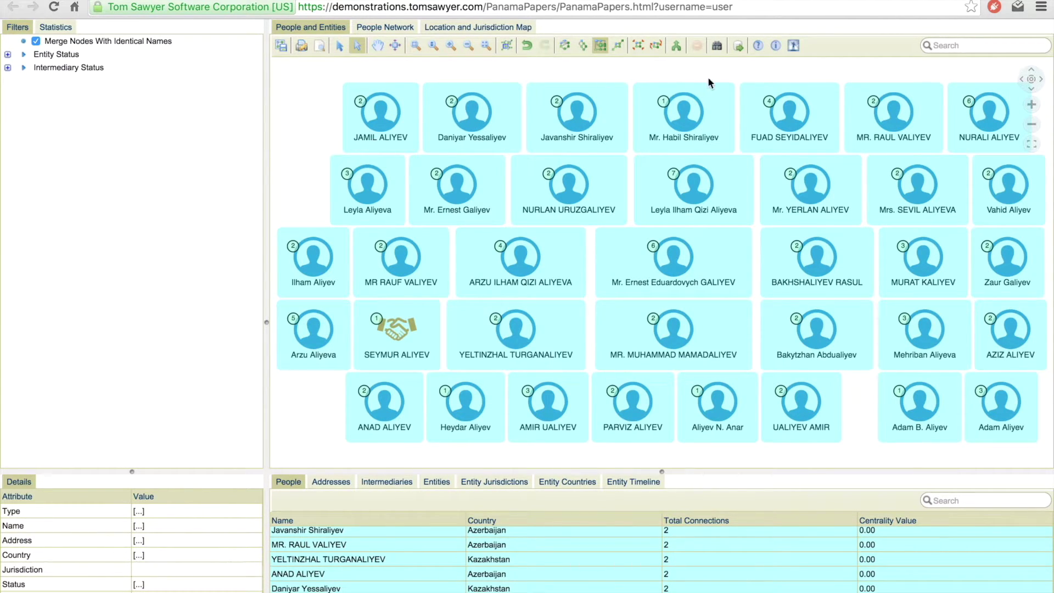
click(962, 46)
text(Arzu)
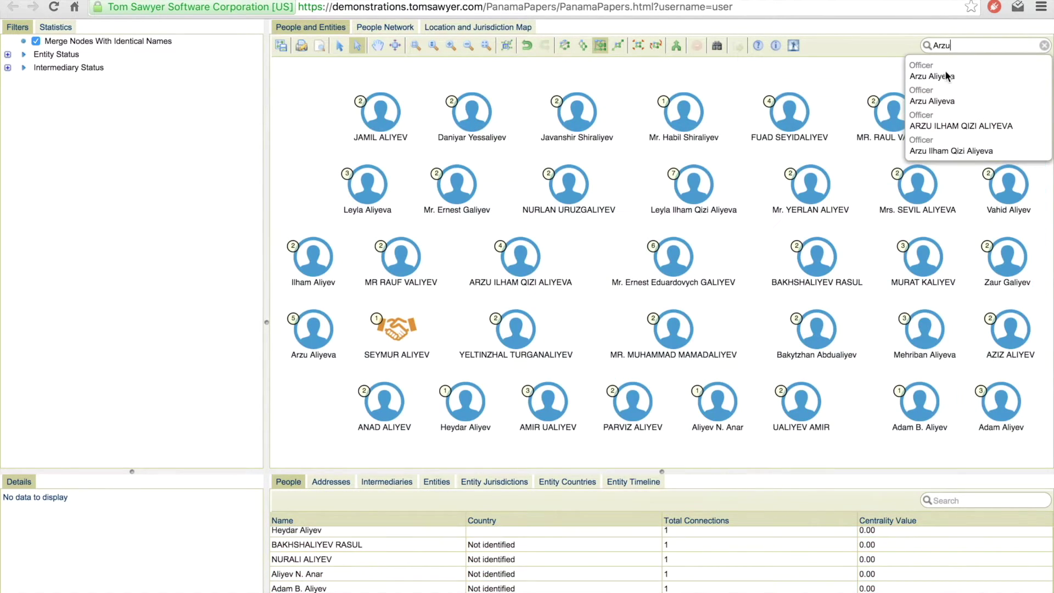
click(946, 77)
click(940, 149)
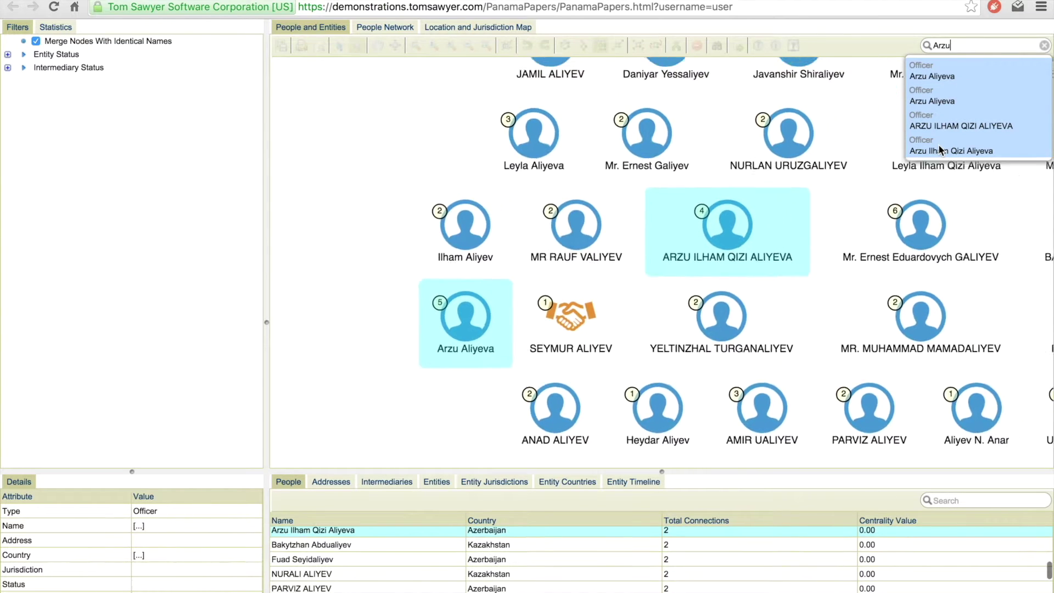
click(676, 46)
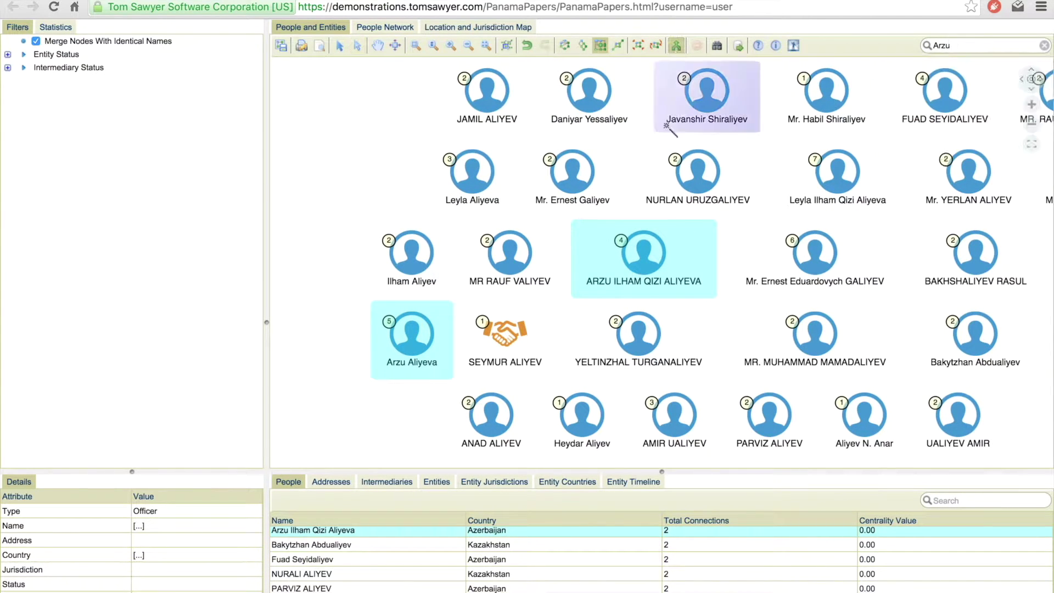
drag(626, 262, 391, 328)
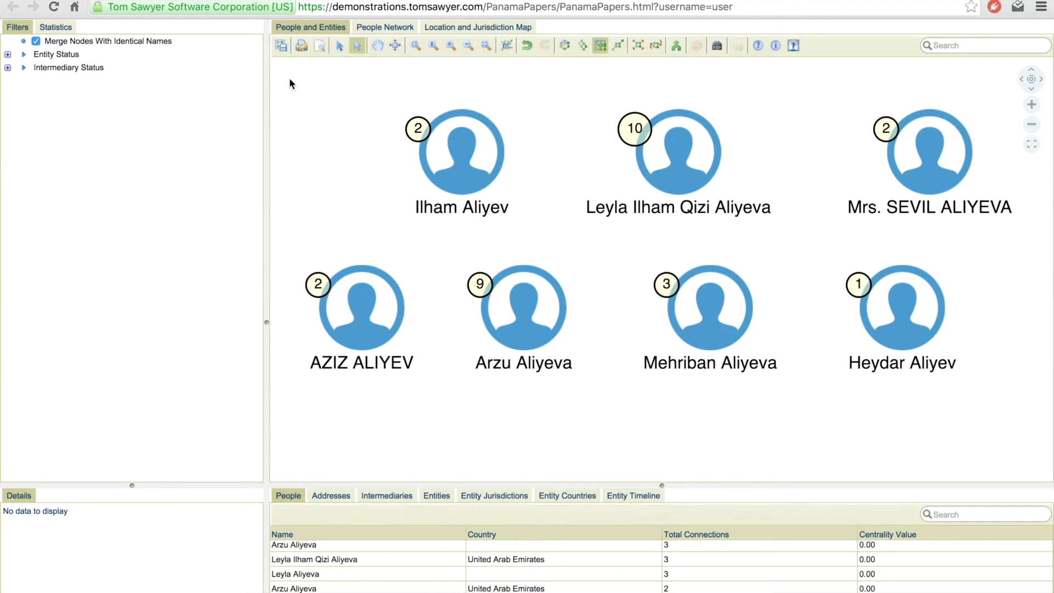
Load the connections of all seven selected Aliyev person nodes
drag(815, 424, 1017, 418)
right_click(680, 153)
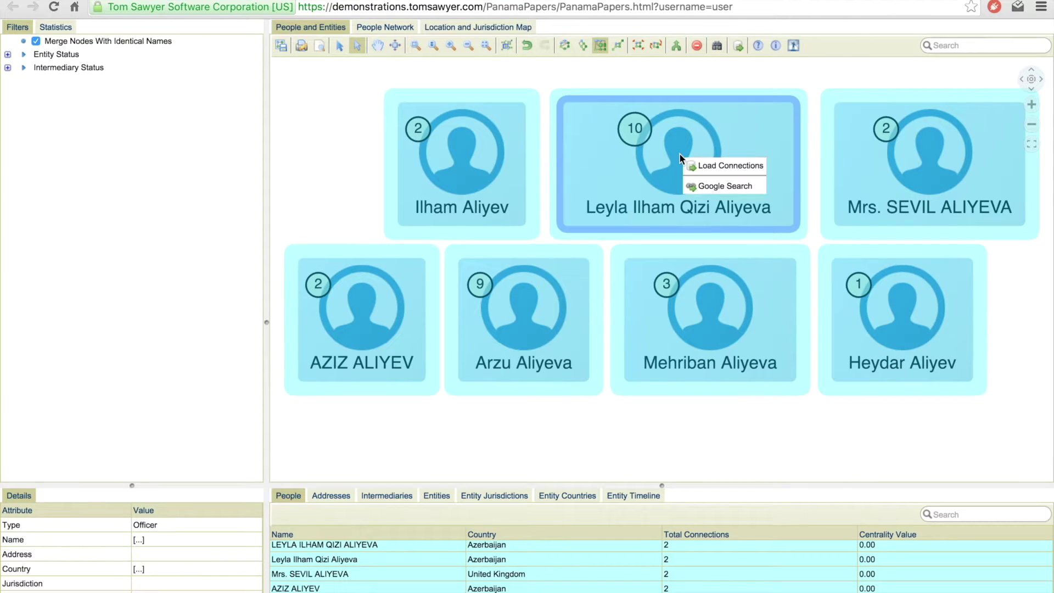
click(723, 164)
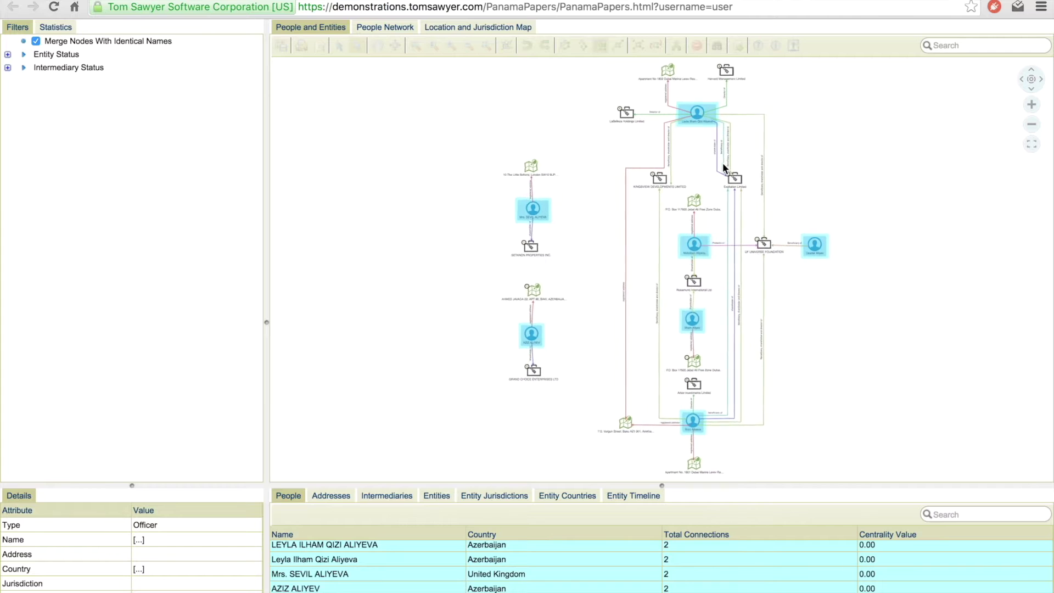
Load Rosamund International Ltd's connections, adding its intermediary and address nodes
drag(986, 379, 1022, 401)
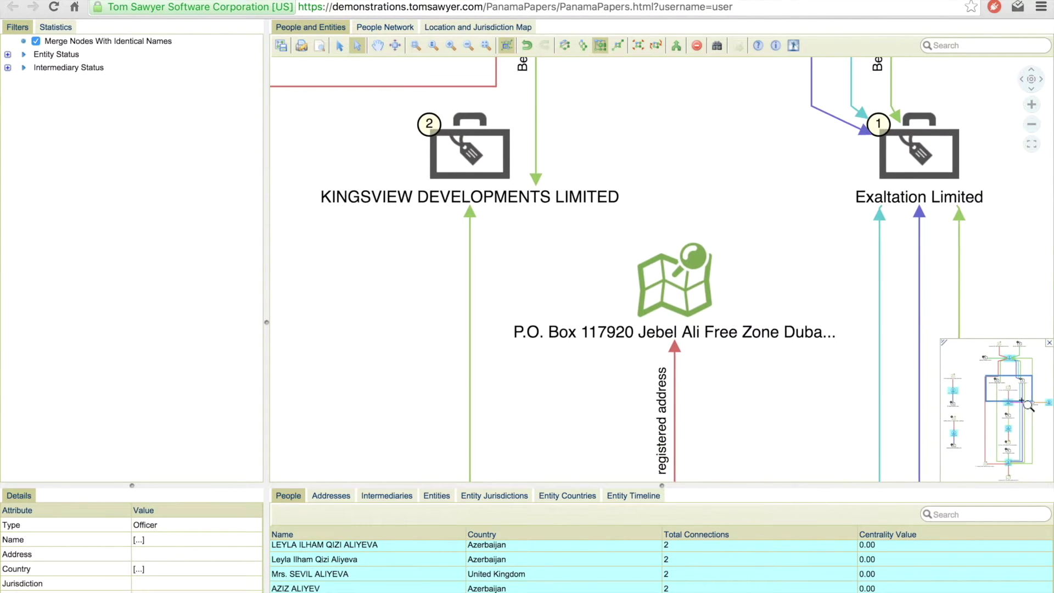
drag(1009, 389, 1007, 416)
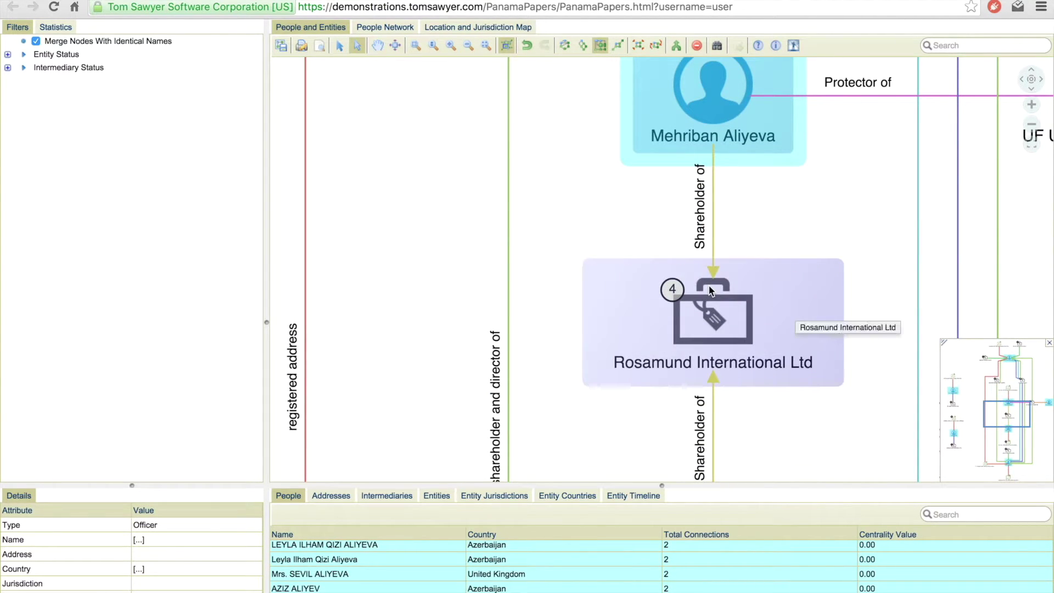
right_click(698, 314)
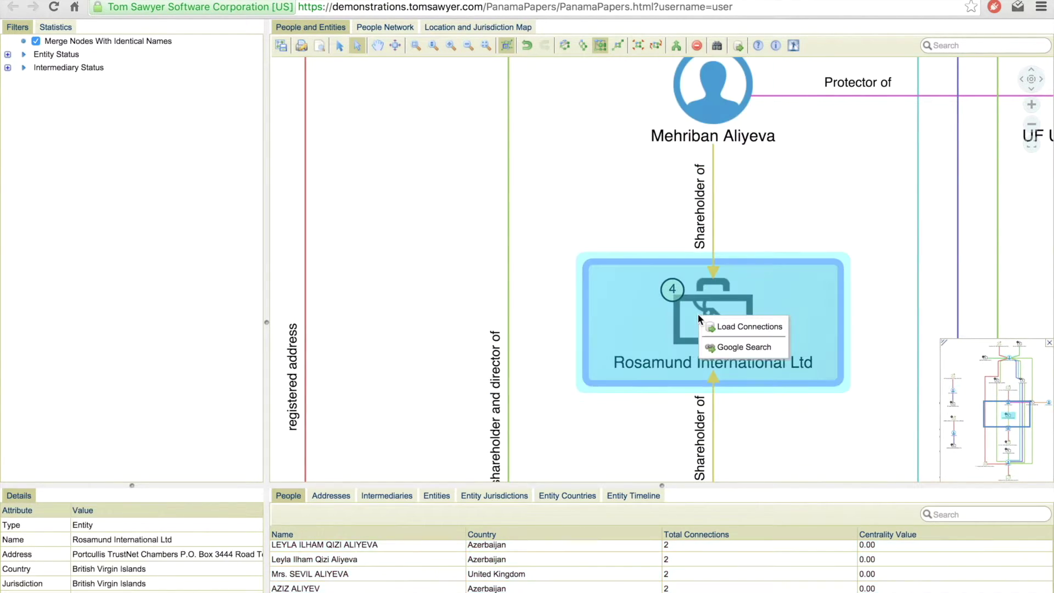
click(735, 327)
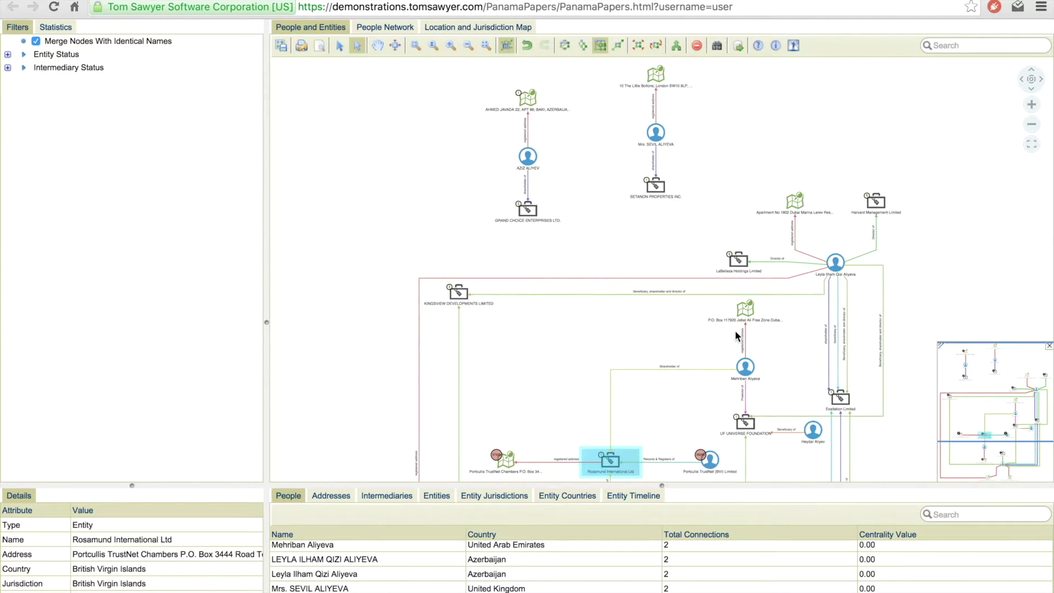
Load connections for UF UNIVERSE FOUNDATION, LaBelleza Holdings and Harvard Management, then view Rosamund International's details
right_click(745, 423)
click(763, 432)
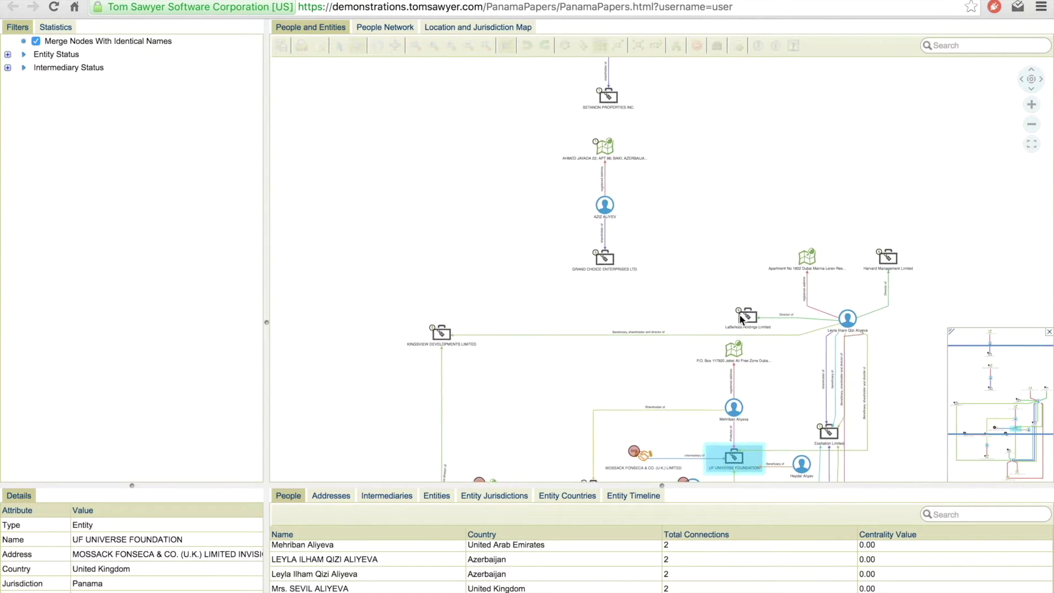
right_click(742, 317)
click(760, 328)
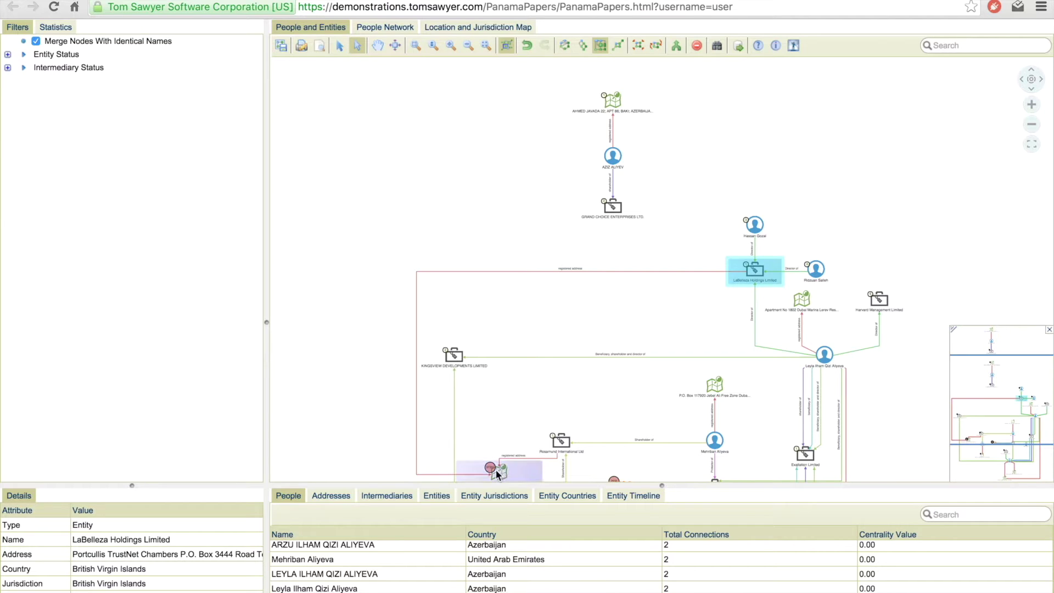
right_click(878, 299)
click(897, 317)
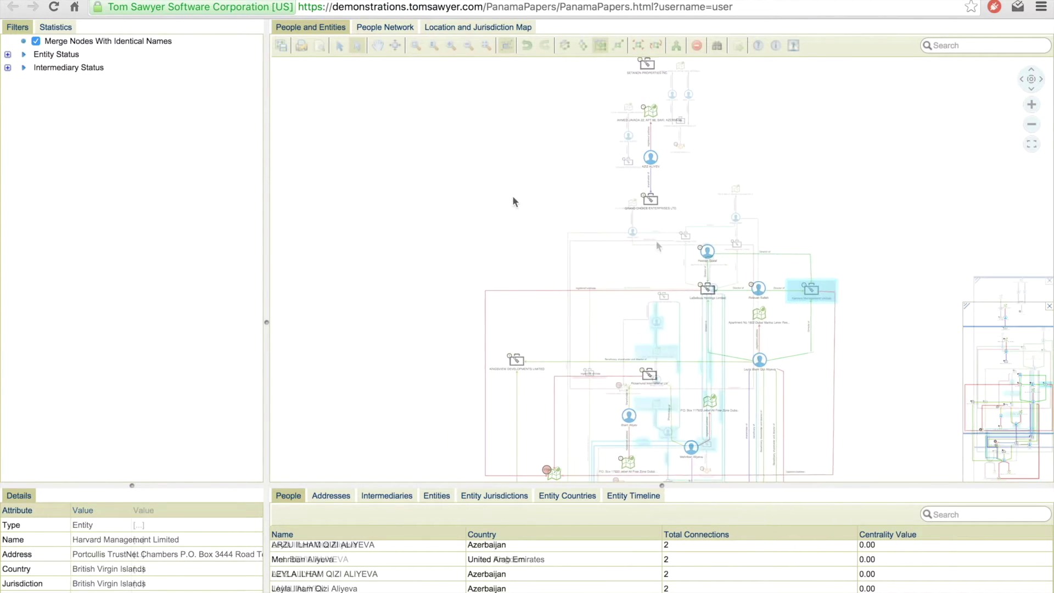
right_click(661, 296)
click(680, 311)
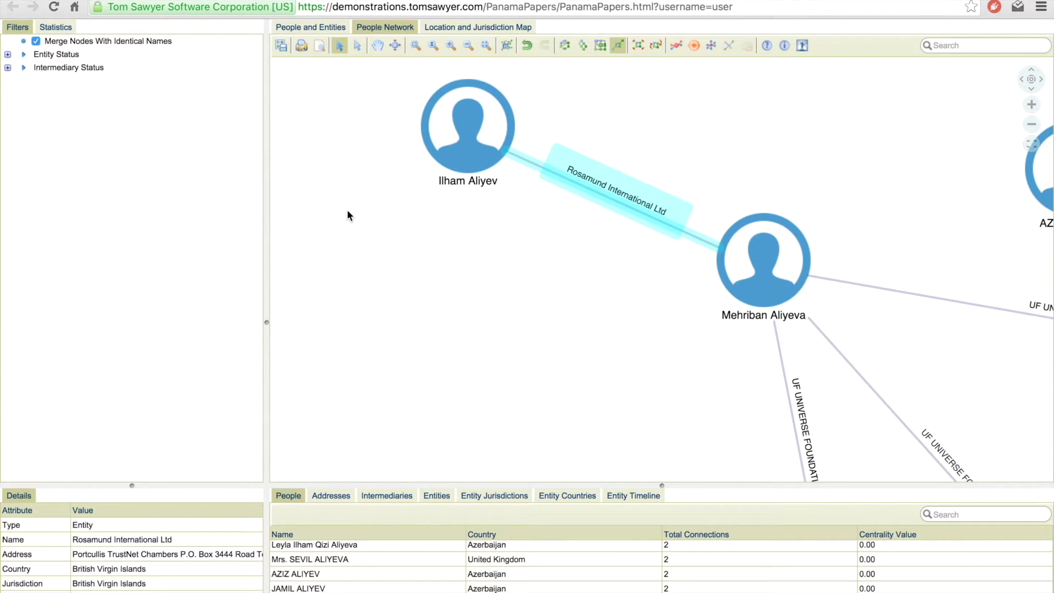
Fit the people network to the window, then return to the People and Entities diagram
click(483, 48)
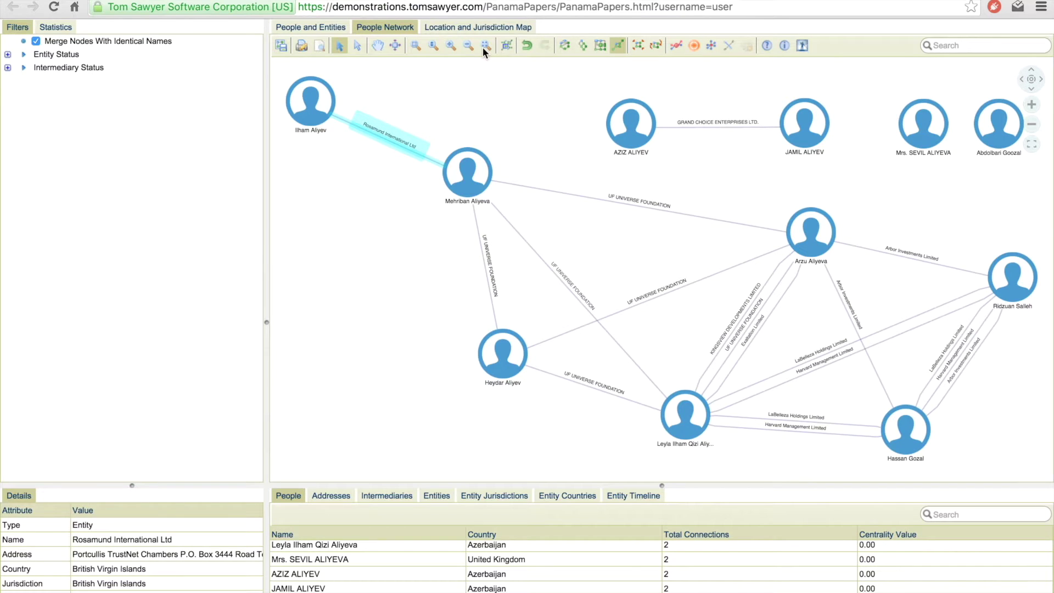
click(327, 27)
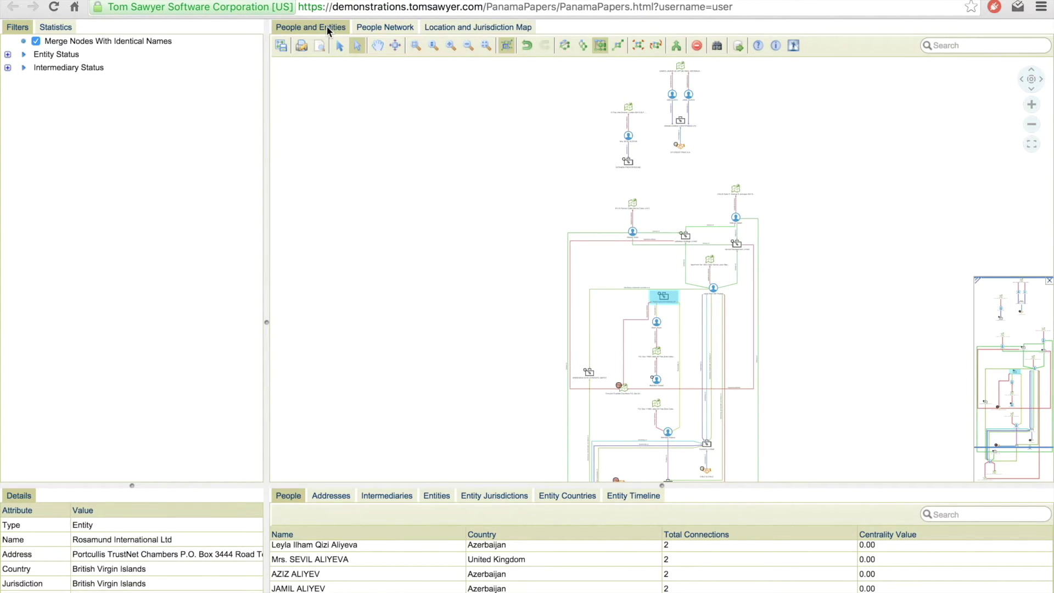
Re-run the diagram layout and load connections for a selected group of central nodes
click(602, 44)
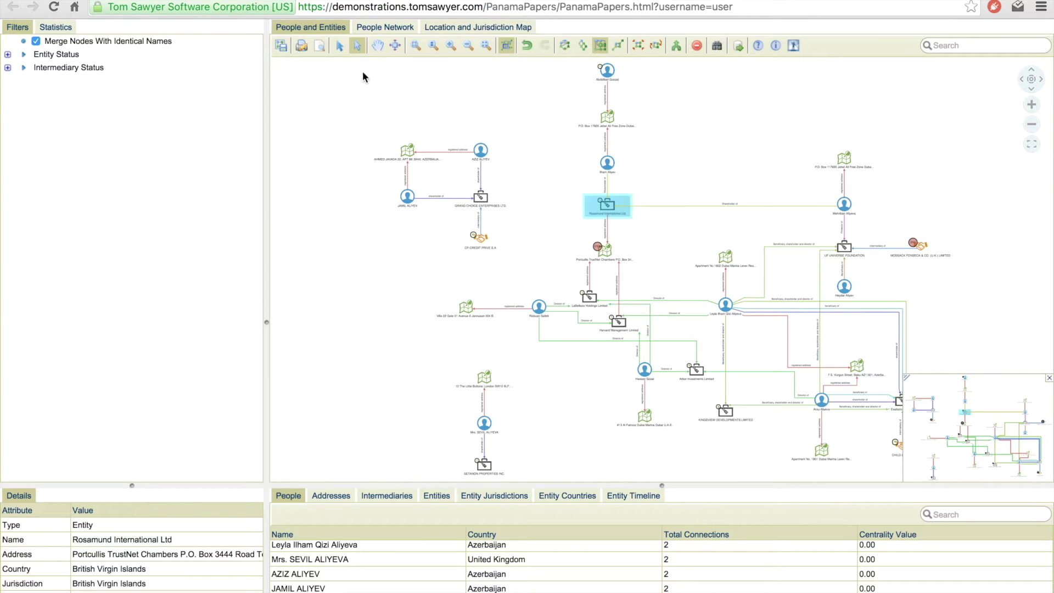
drag(567, 285, 725, 429)
right_click(588, 300)
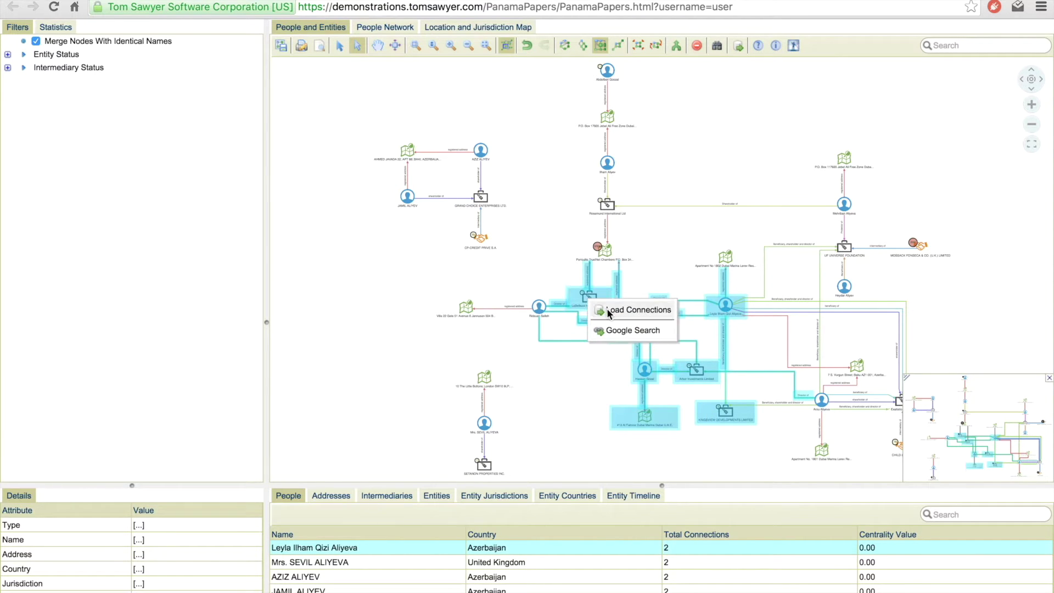
click(609, 312)
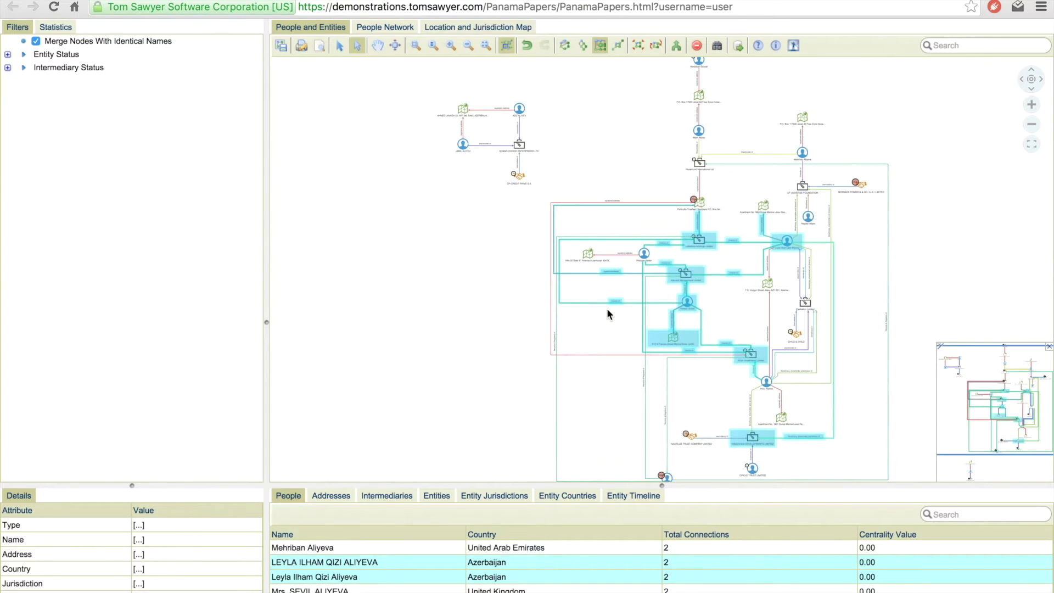
Run betweenness centrality on the People Network, then show the Location and Jurisdiction Map
click(392, 29)
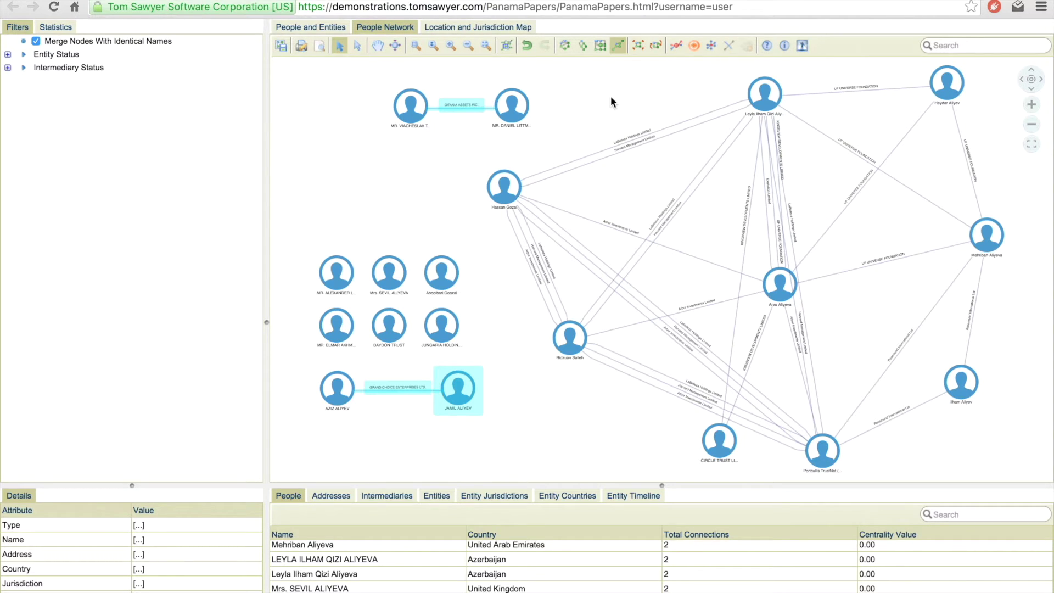
click(679, 44)
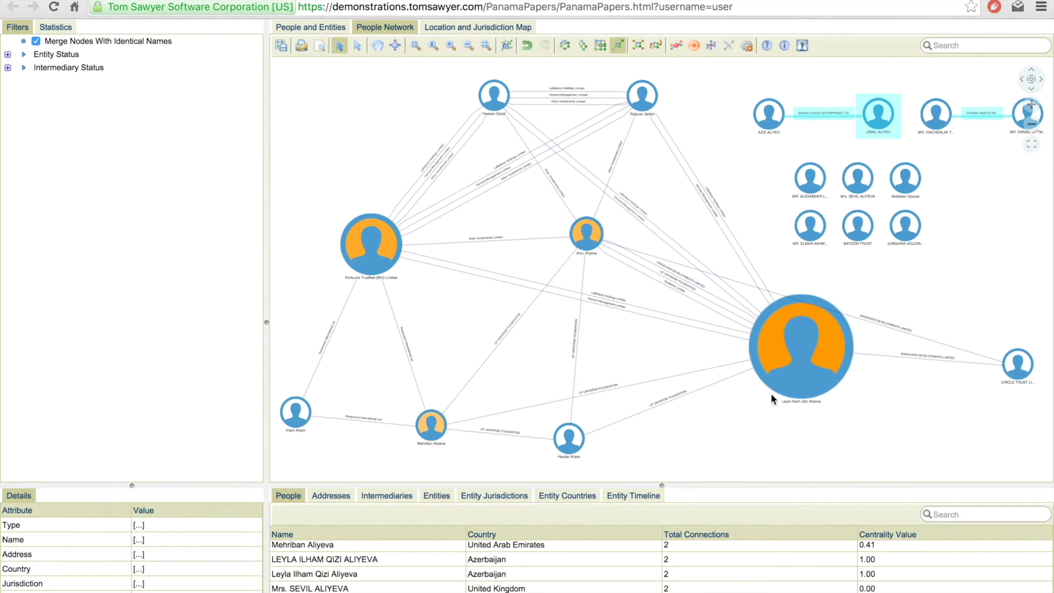
mouse_move(796, 363)
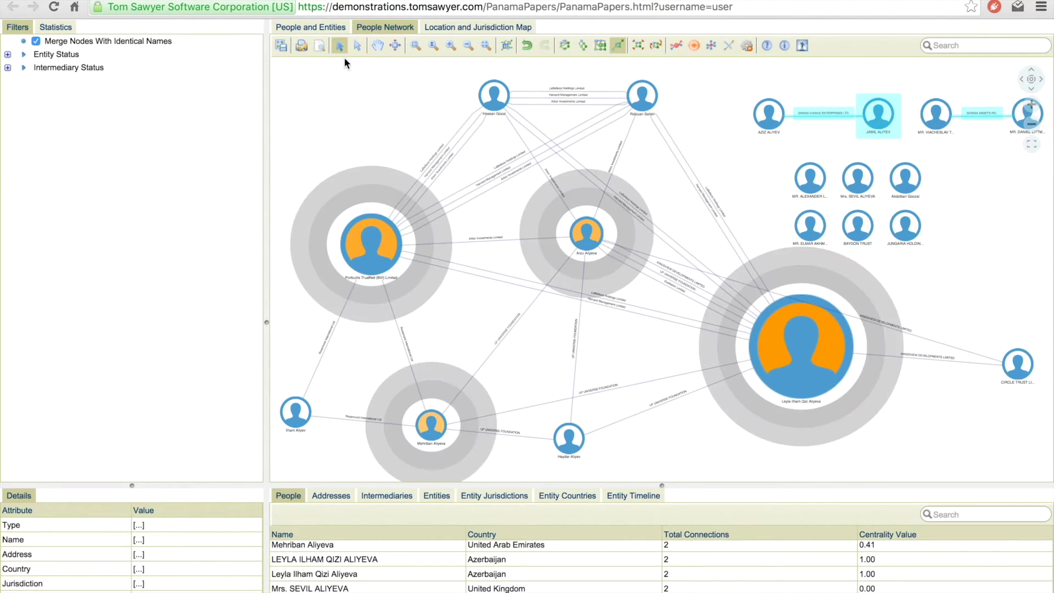
click(472, 28)
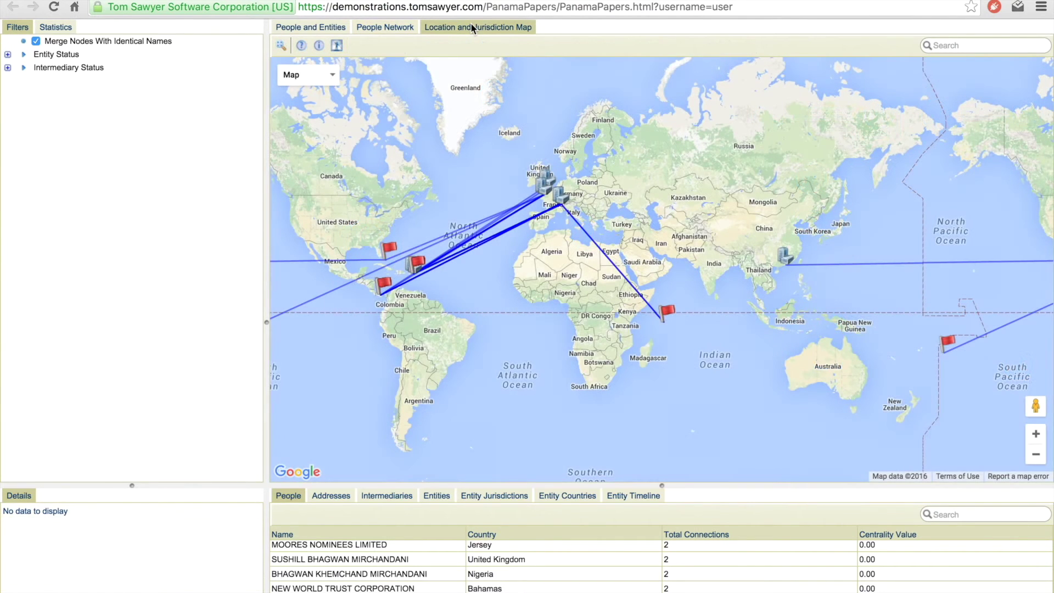
Select the VESTA HOLDINGS INC. marker near France, then return to the People and Entities diagram
mouse_move(471, 149)
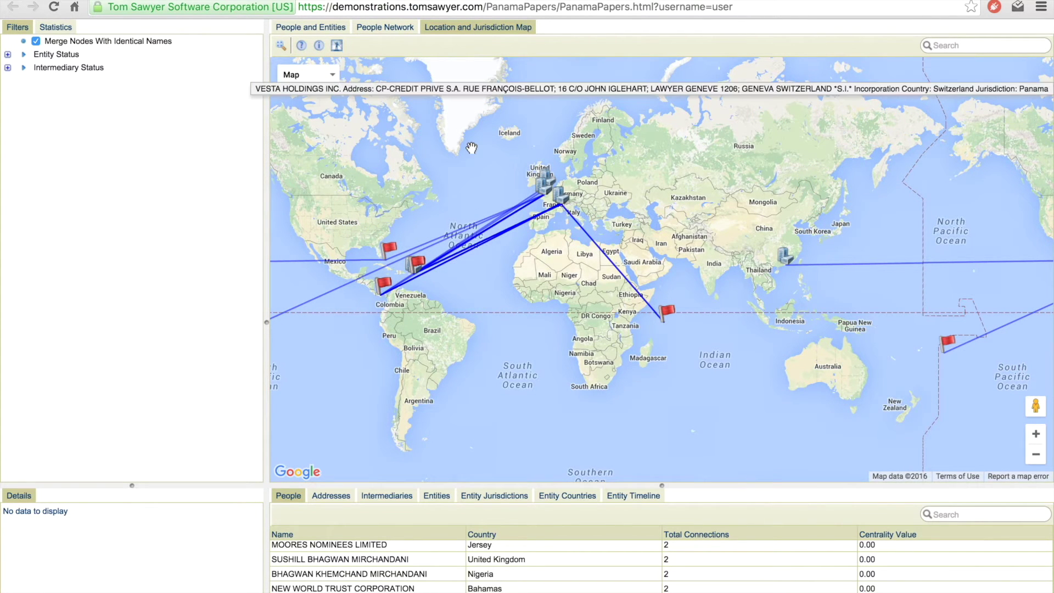
click(560, 201)
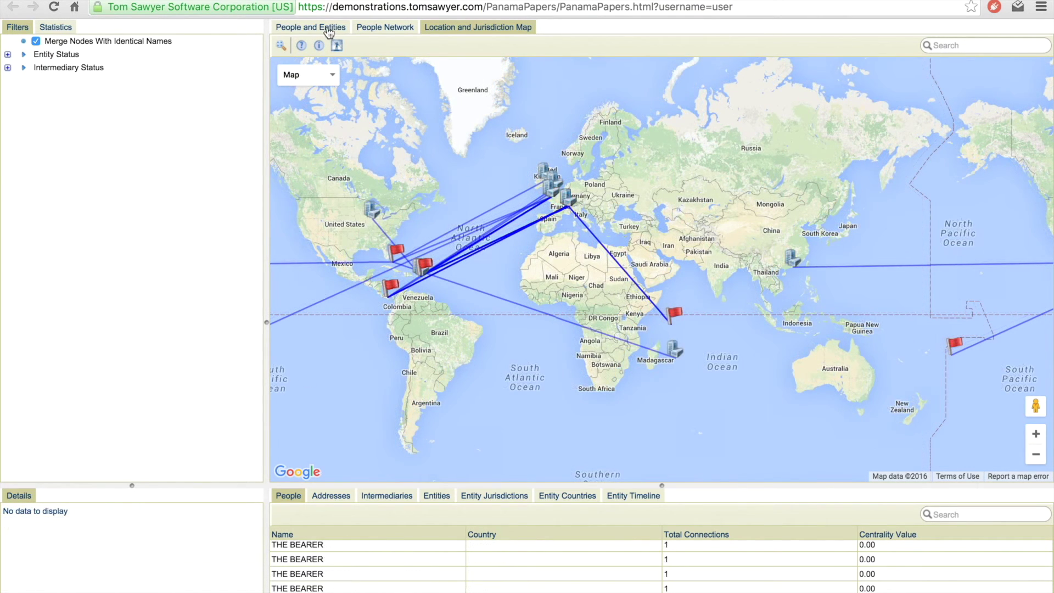
click(329, 30)
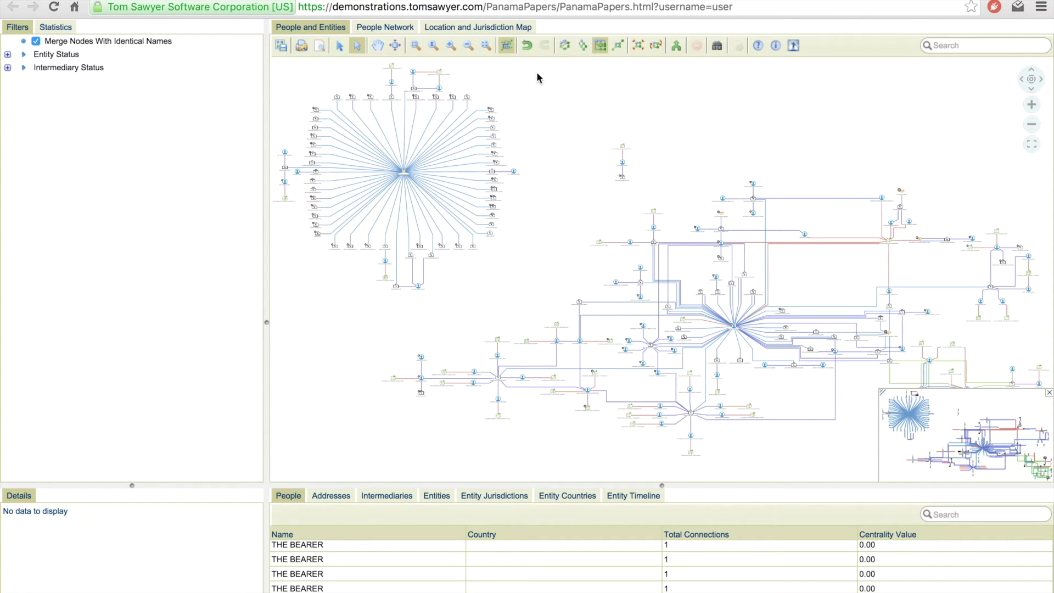
Zoom into the diagram centre, show Hendley Holdings' details, and pan around the CIRCLE TRUST LIMITED hub
click(418, 46)
drag(595, 216, 773, 333)
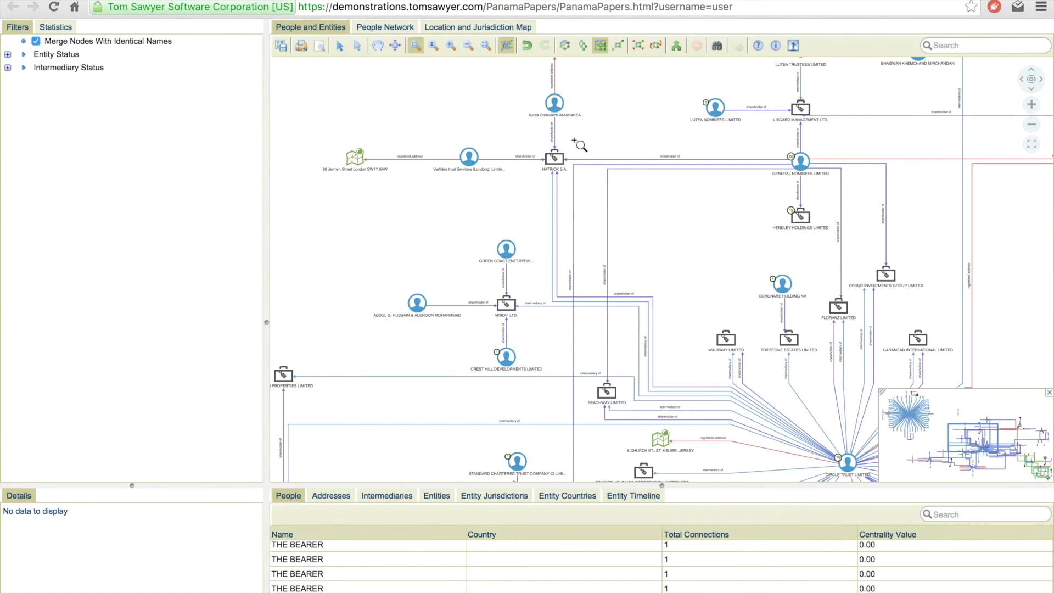
right_click(796, 217)
click(815, 227)
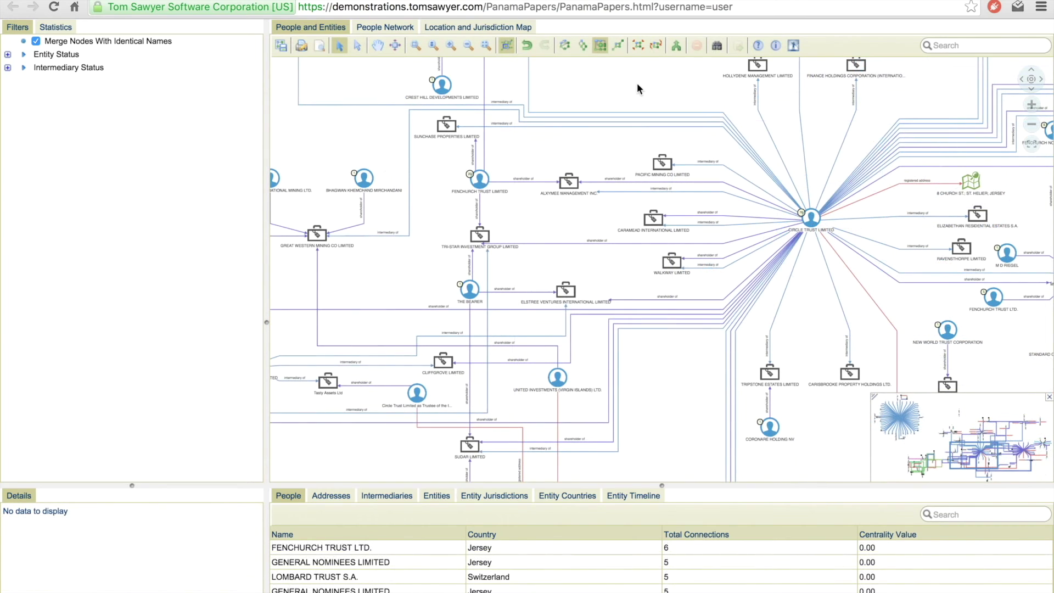
drag(681, 88, 464, 130)
drag(862, 150, 740, 112)
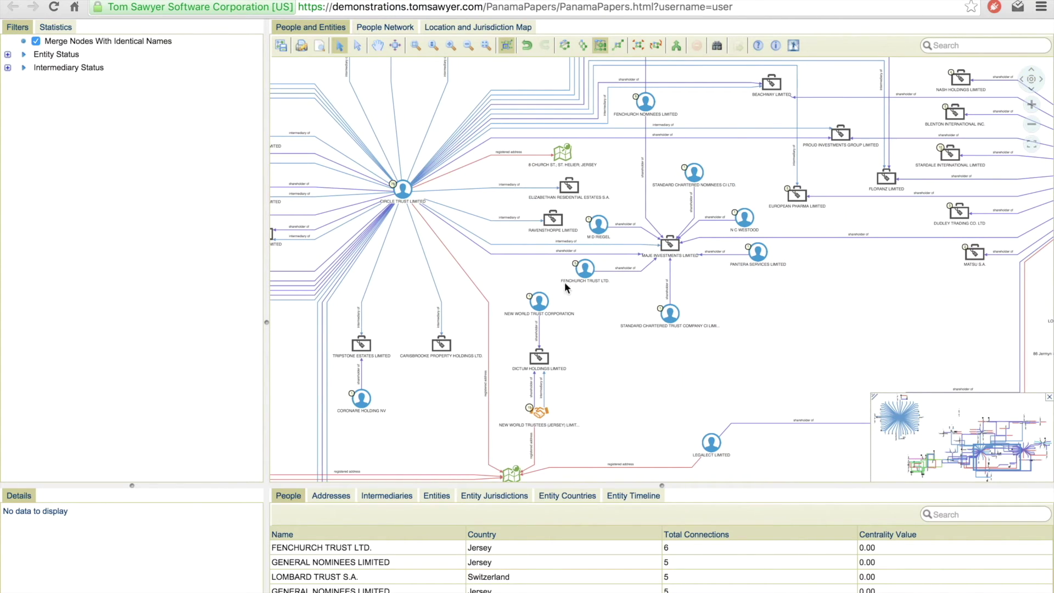